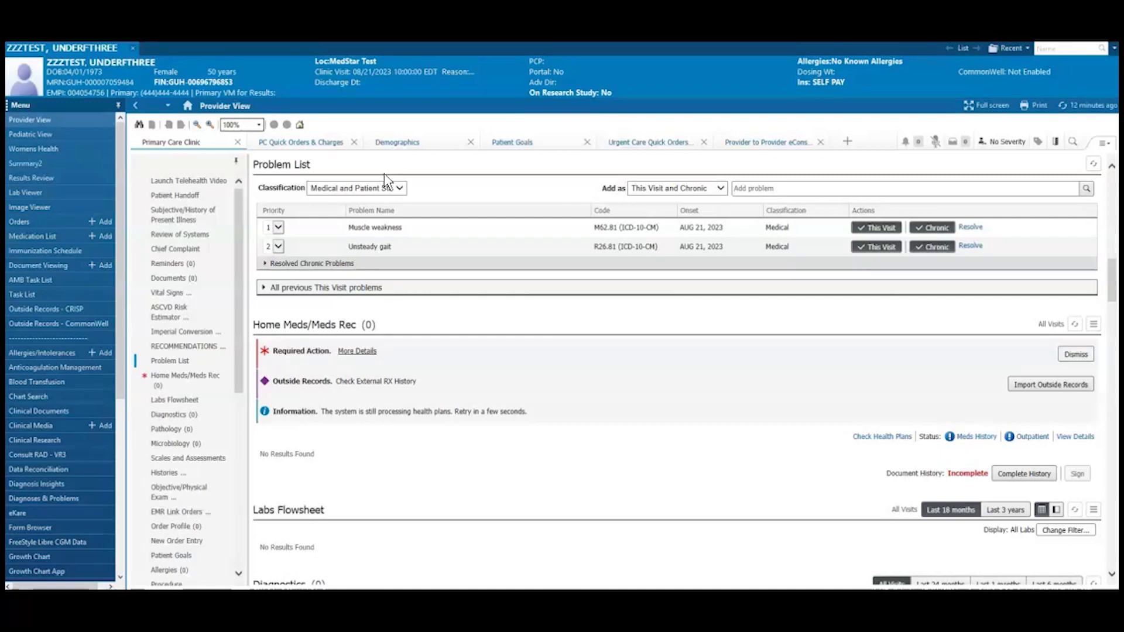
- Find Referral to Home Health (AMB) by searching 'home health' and place it as a co-sign-required proposal
{"action": "left_click", "coordinate": [325, 147]}
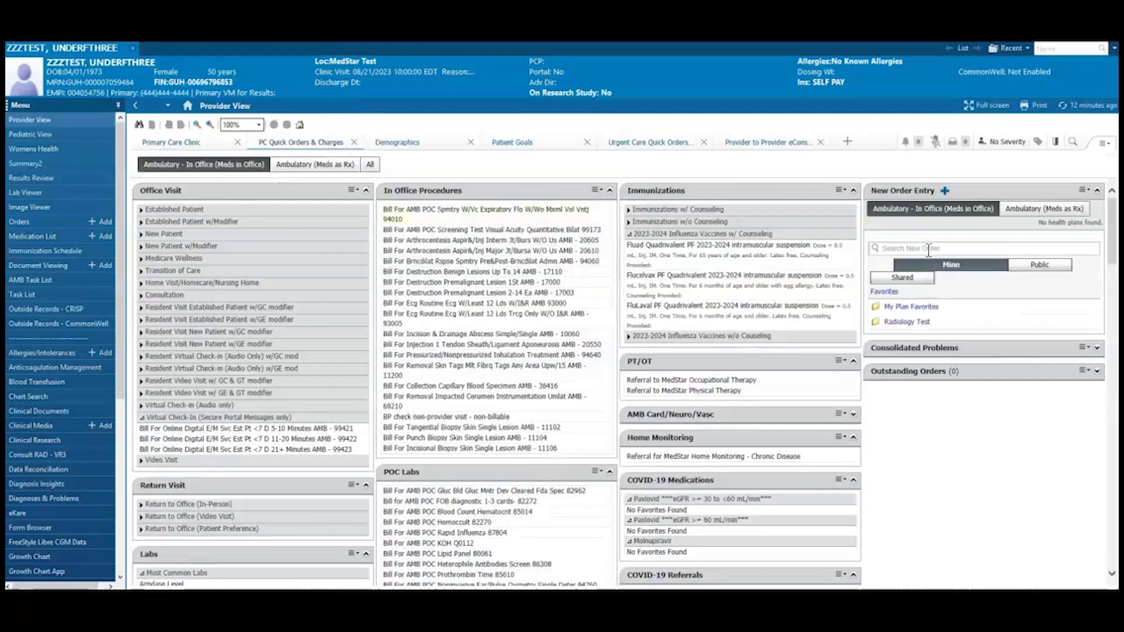
{"action": "left_click", "coordinate": [929, 249]}
{"action": "type", "text": "home health"}
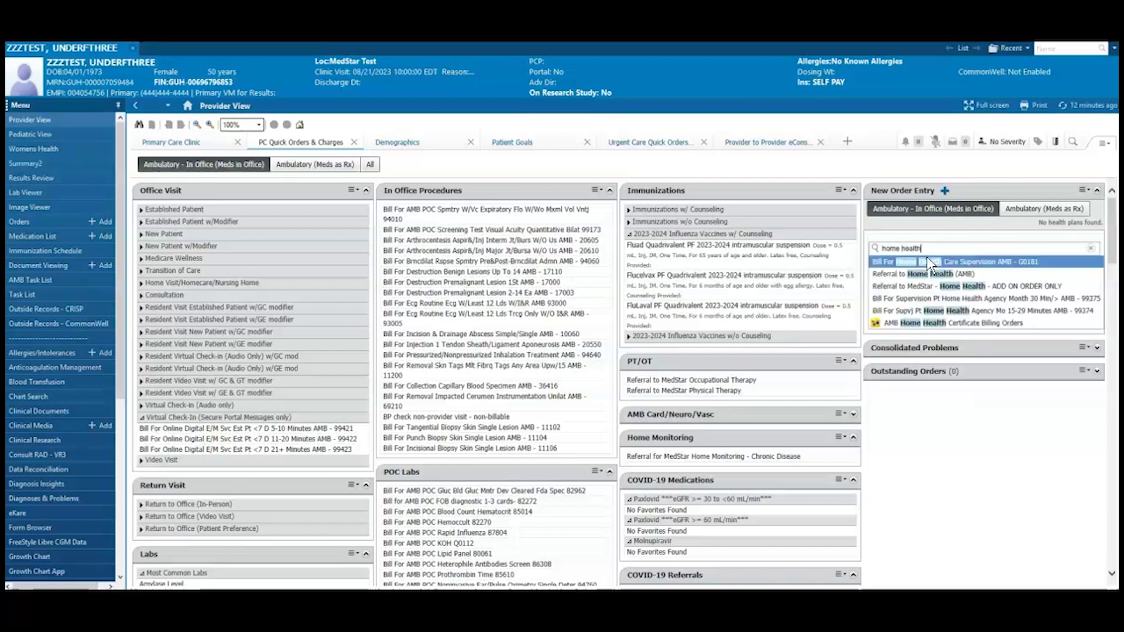
{"action": "left_click", "coordinate": [926, 274]}
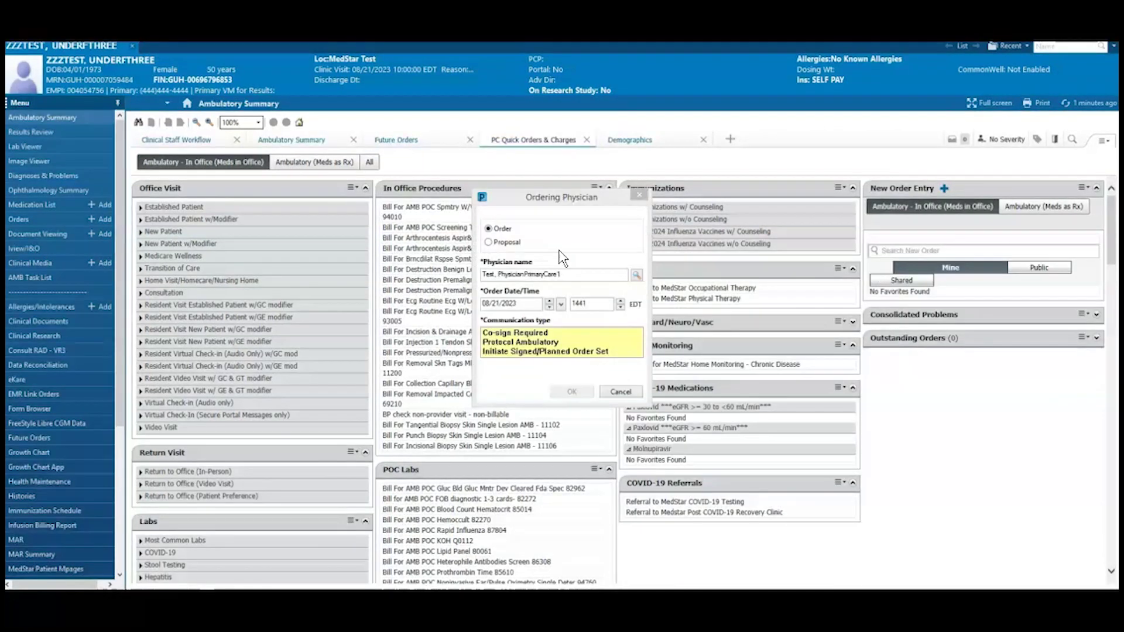
{"action": "left_click", "coordinate": [490, 244]}
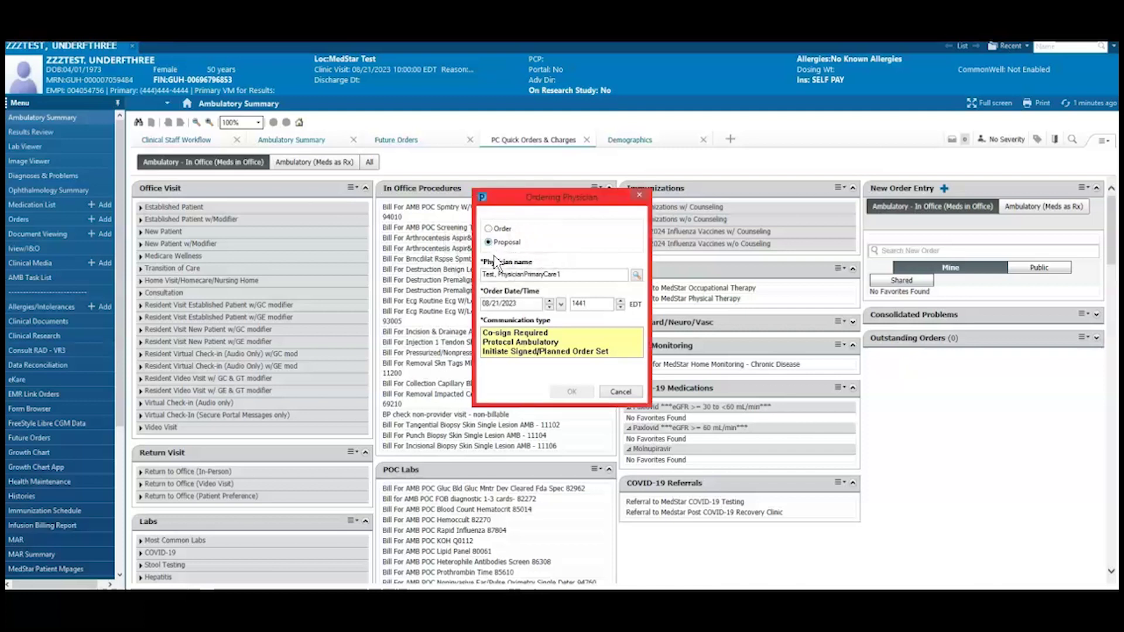
{"action": "left_click", "coordinate": [518, 335]}
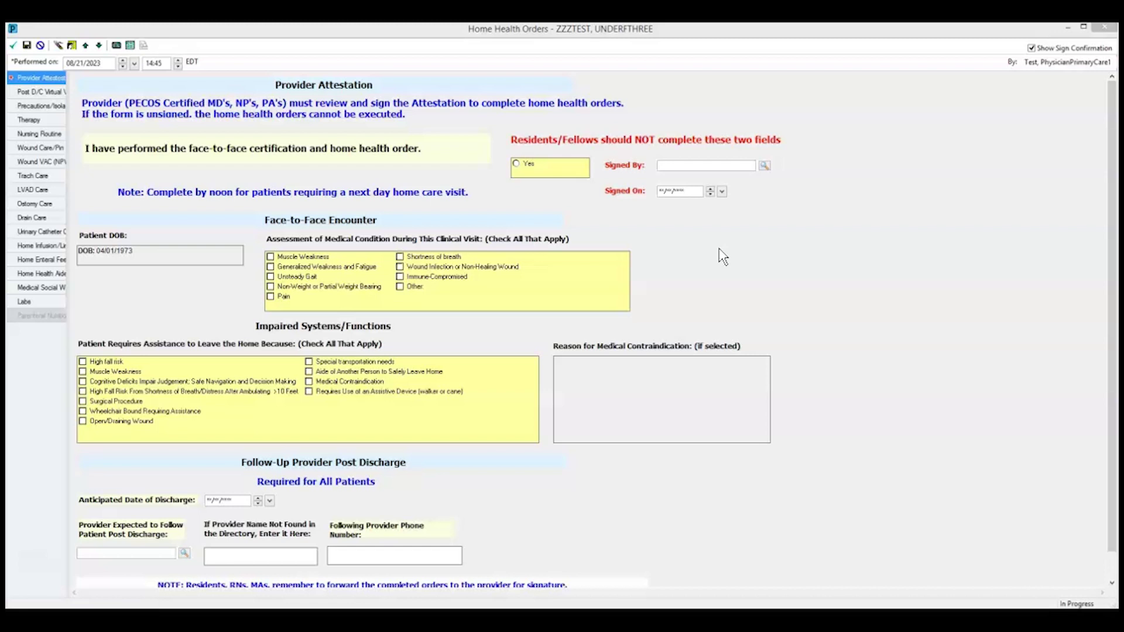
- Check Muscle Weakness and Unsteady Gait as conditions, and High fall risk and Muscle Weakness as homebound reasons
{"action": "left_click", "coordinate": [271, 257]}
{"action": "left_click", "coordinate": [271, 276]}
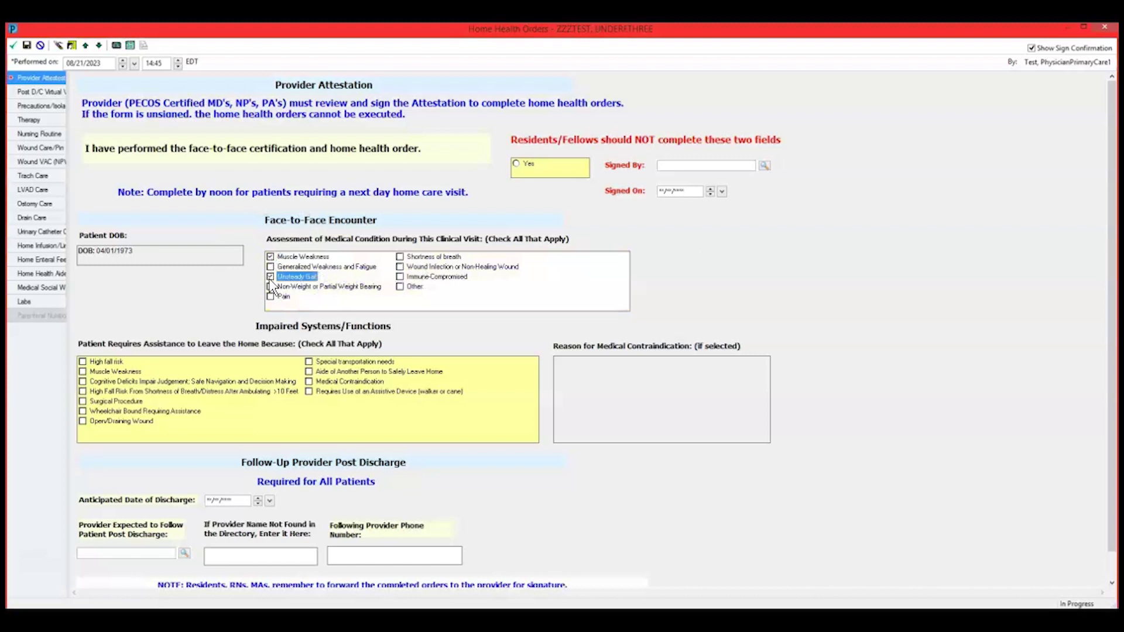
{"action": "left_click", "coordinate": [82, 362]}
{"action": "left_click", "coordinate": [83, 371]}
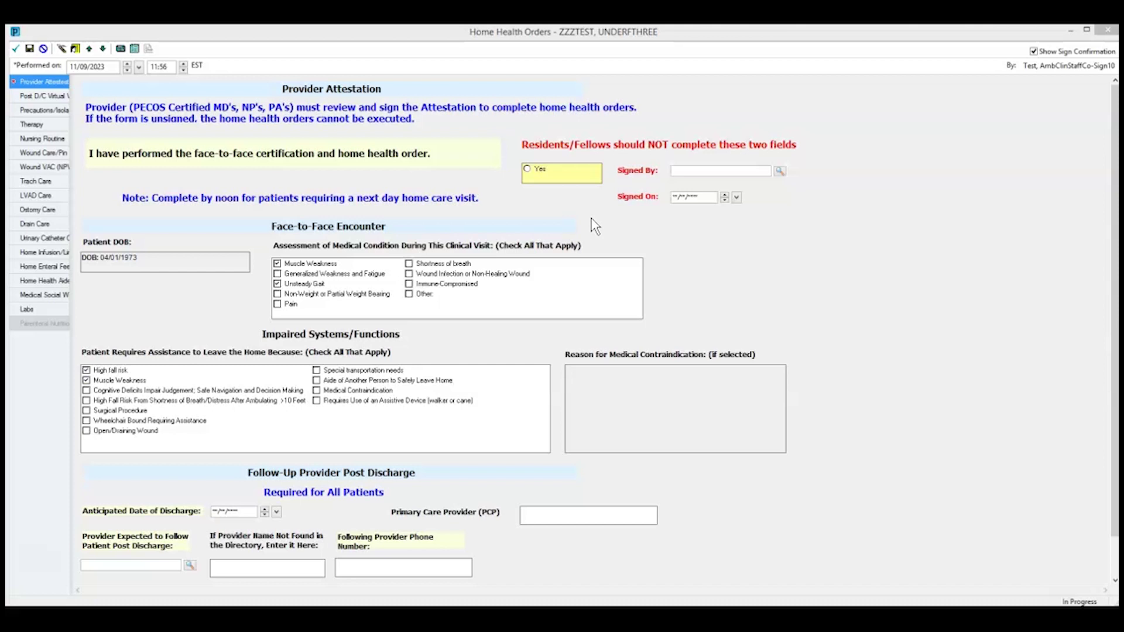
- Attest Yes to face-to-face, select the signing provider, and set Signed On to 08/22/2023
{"action": "left_click", "coordinate": [529, 171]}
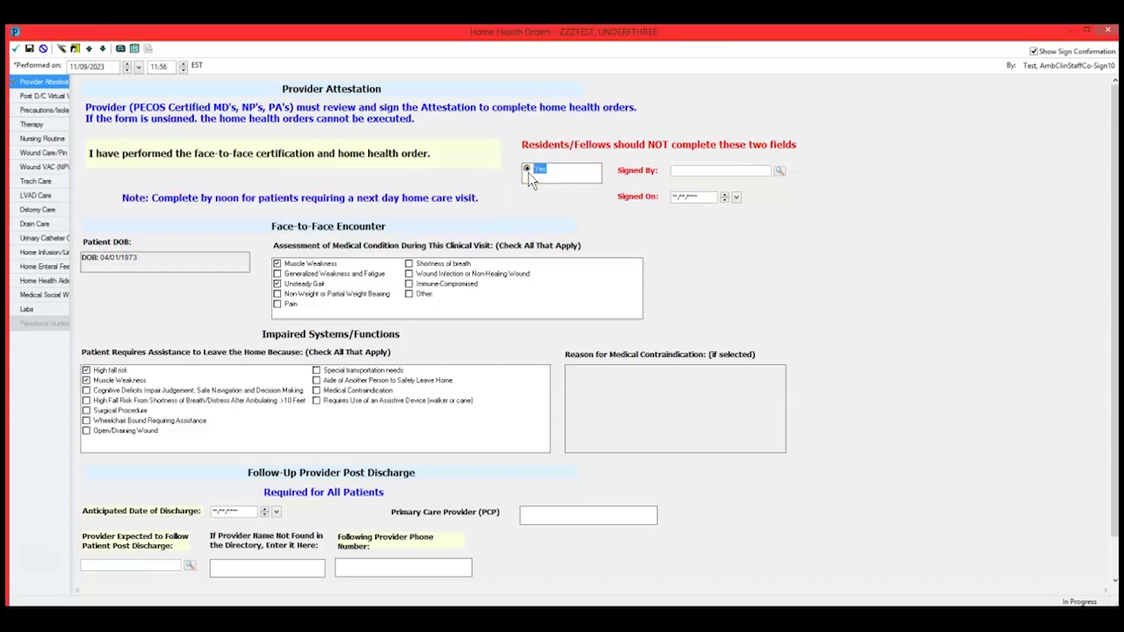
{"action": "left_click", "coordinate": [708, 172]}
{"action": "type", "text": "test"}
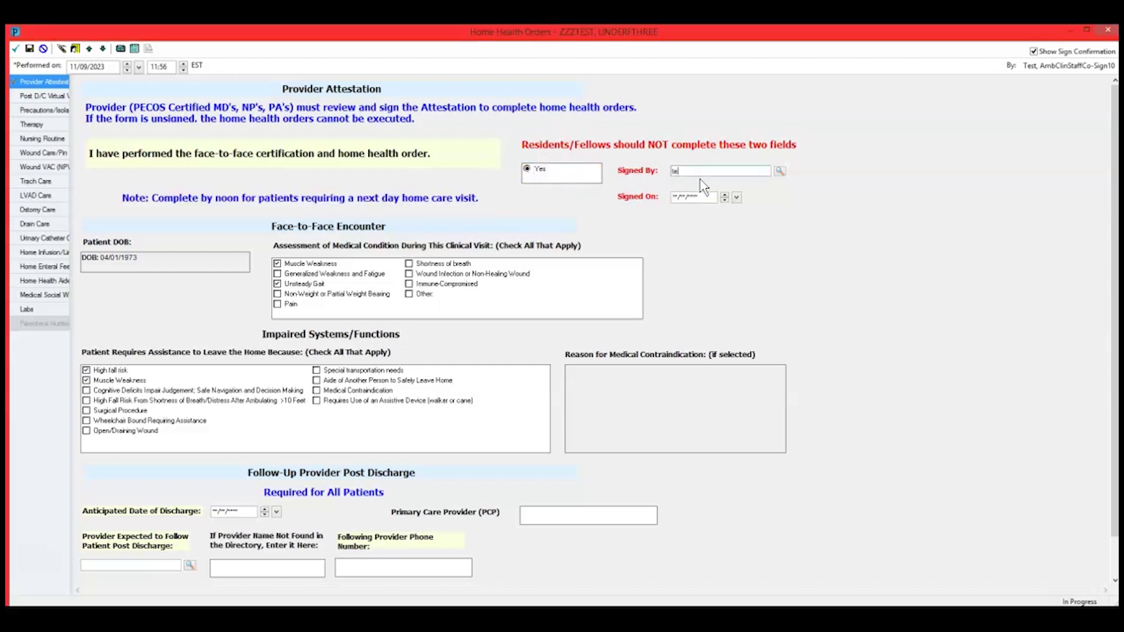
{"action": "left_click", "coordinate": [780, 171]}
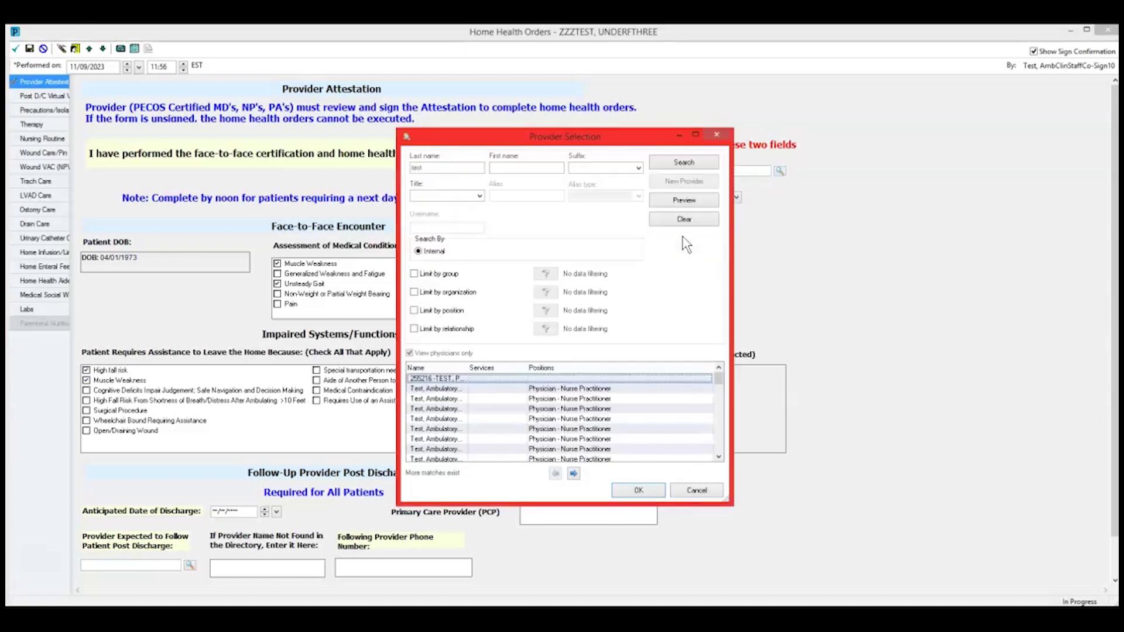
{"action": "double_click", "coordinate": [447, 390]}
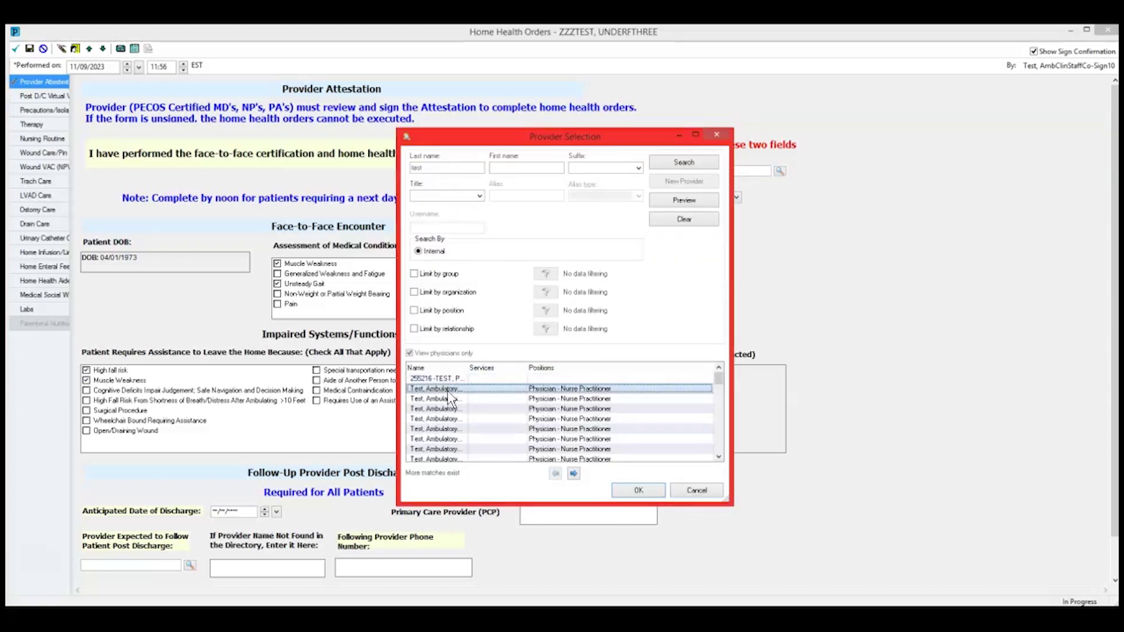
{"action": "left_click", "coordinate": [705, 198]}
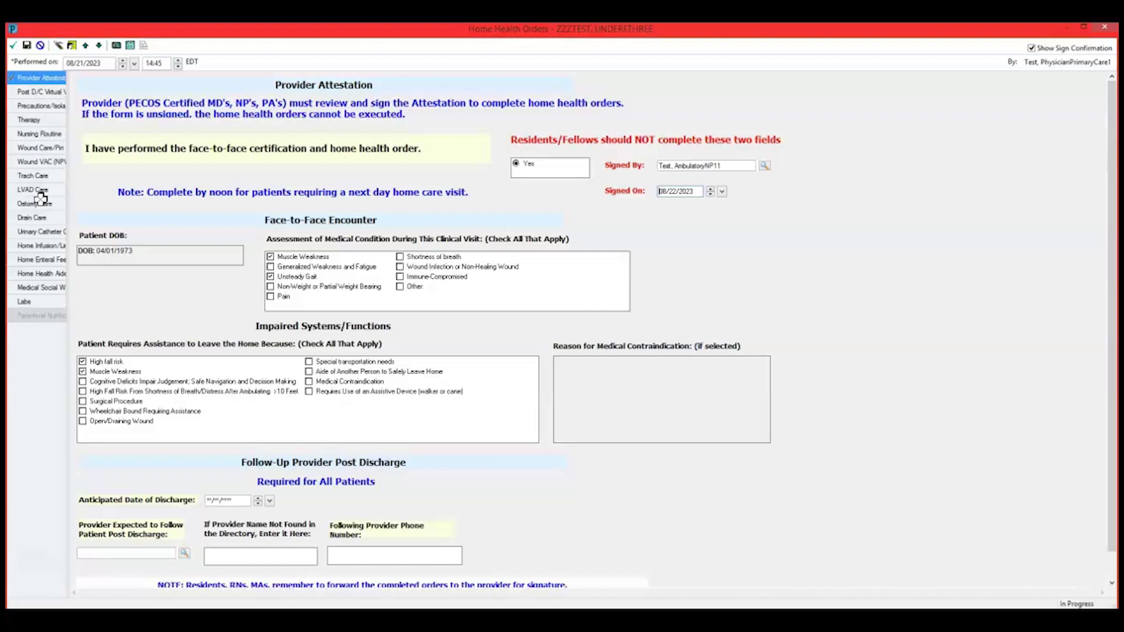
- Sign the Home Health Orders form, then review and sign the pending home health referral order
{"action": "left_click", "coordinate": [17, 49]}
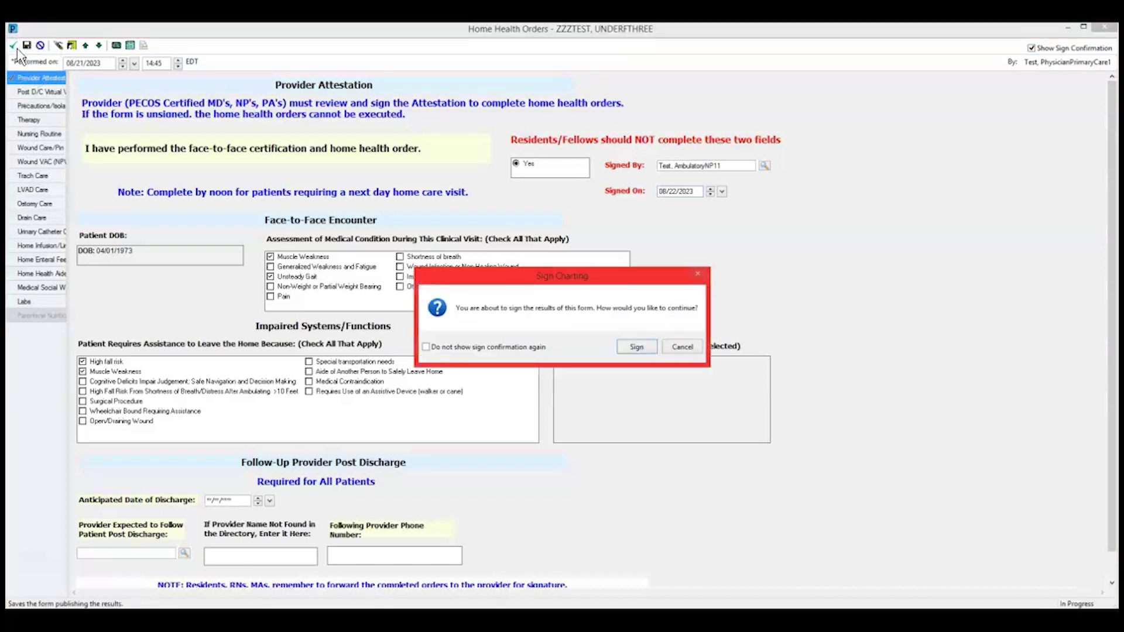
{"action": "left_click", "coordinate": [651, 351]}
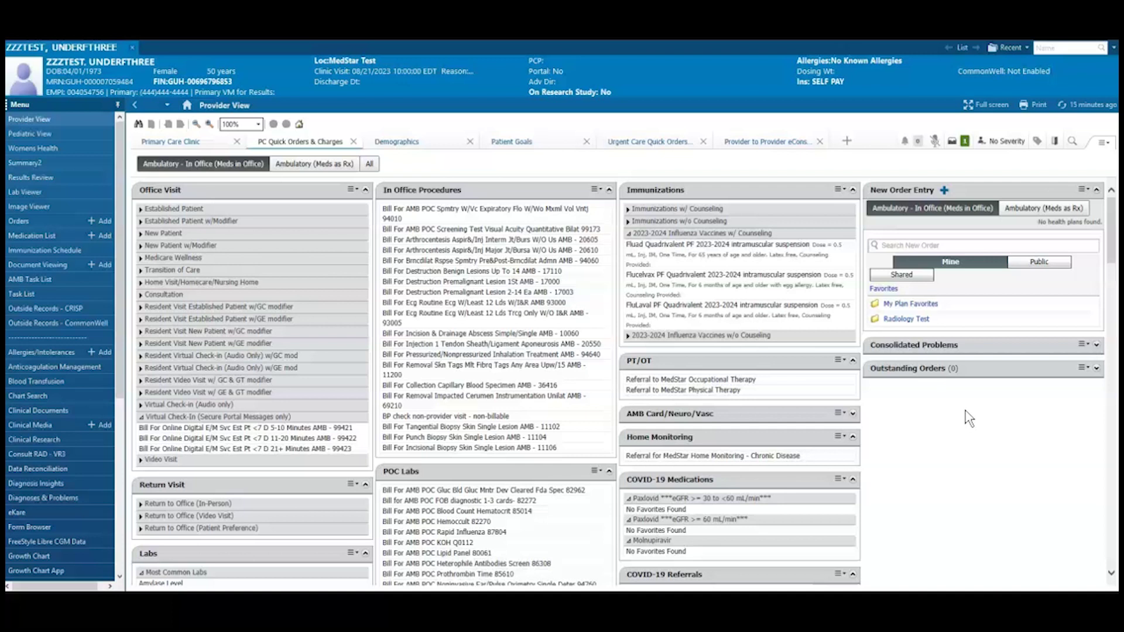
{"action": "left_click", "coordinate": [965, 142]}
{"action": "left_click", "coordinate": [809, 426]}
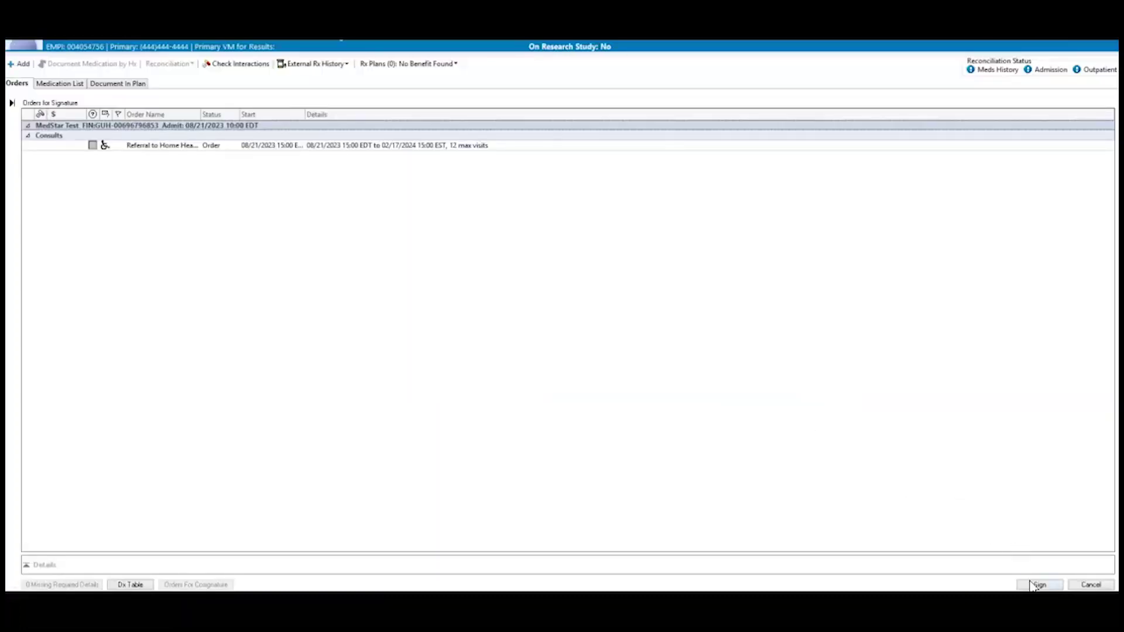
{"action": "left_click", "coordinate": [1031, 585]}
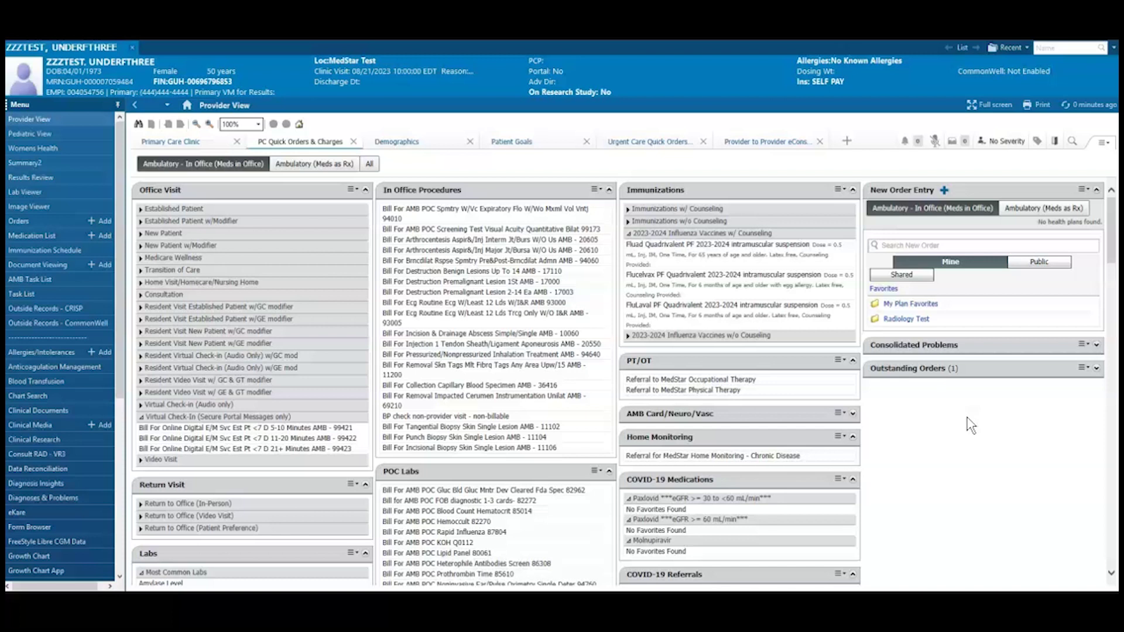
- Open Document Viewing and filter the display to Home Health Documentation
{"action": "left_click", "coordinate": [57, 264]}
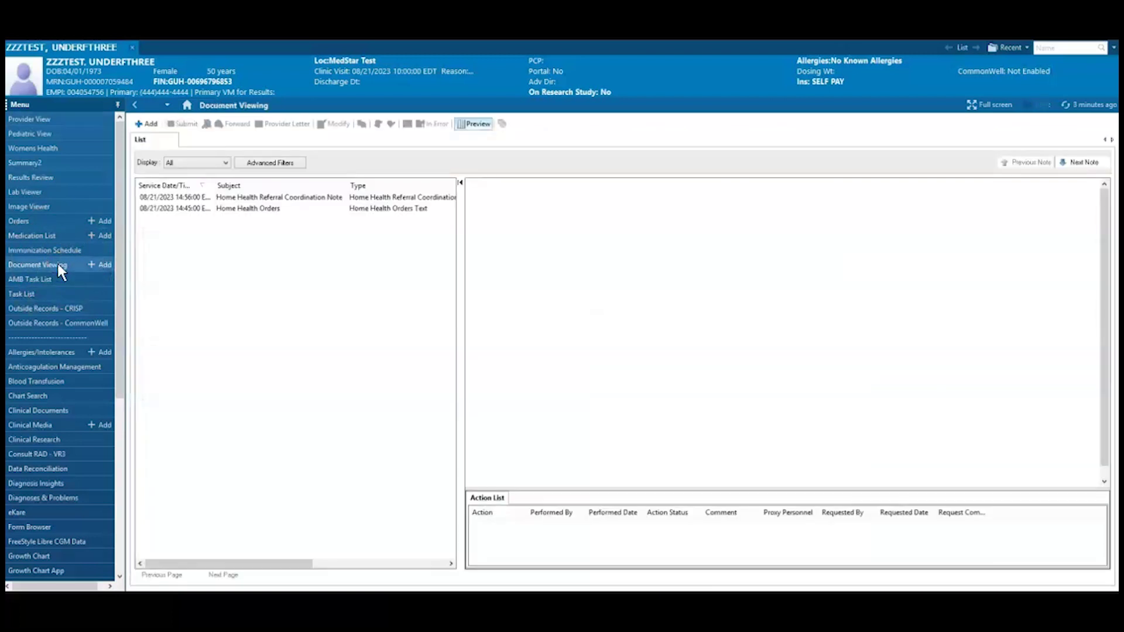
{"action": "left_click", "coordinate": [210, 168]}
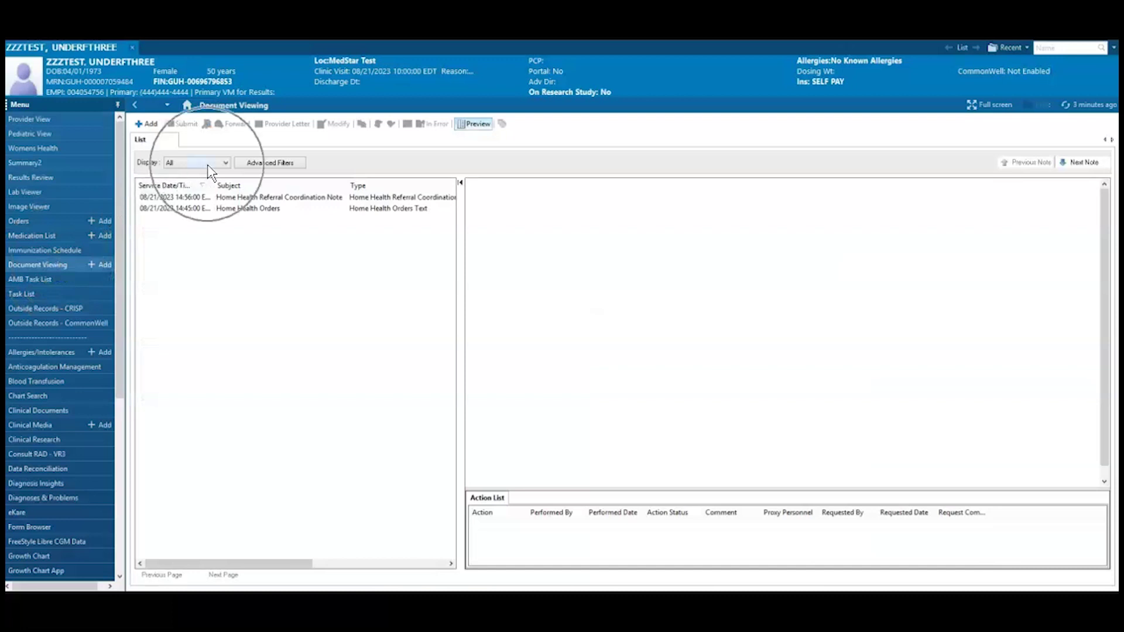
{"action": "left_click", "coordinate": [209, 167]}
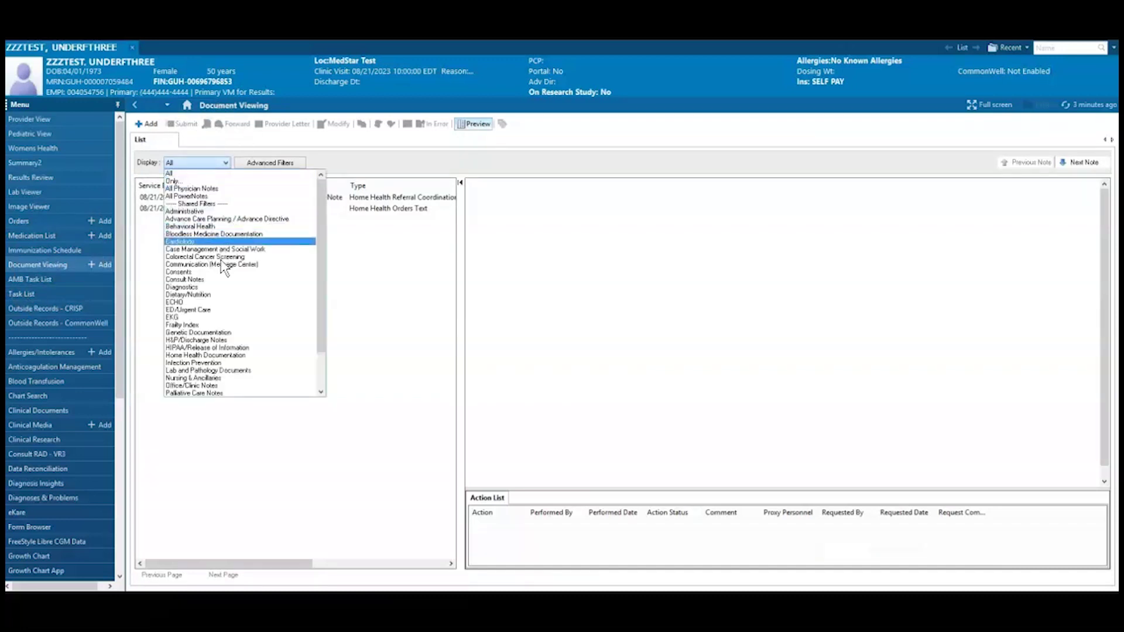
{"action": "left_click", "coordinate": [236, 355]}
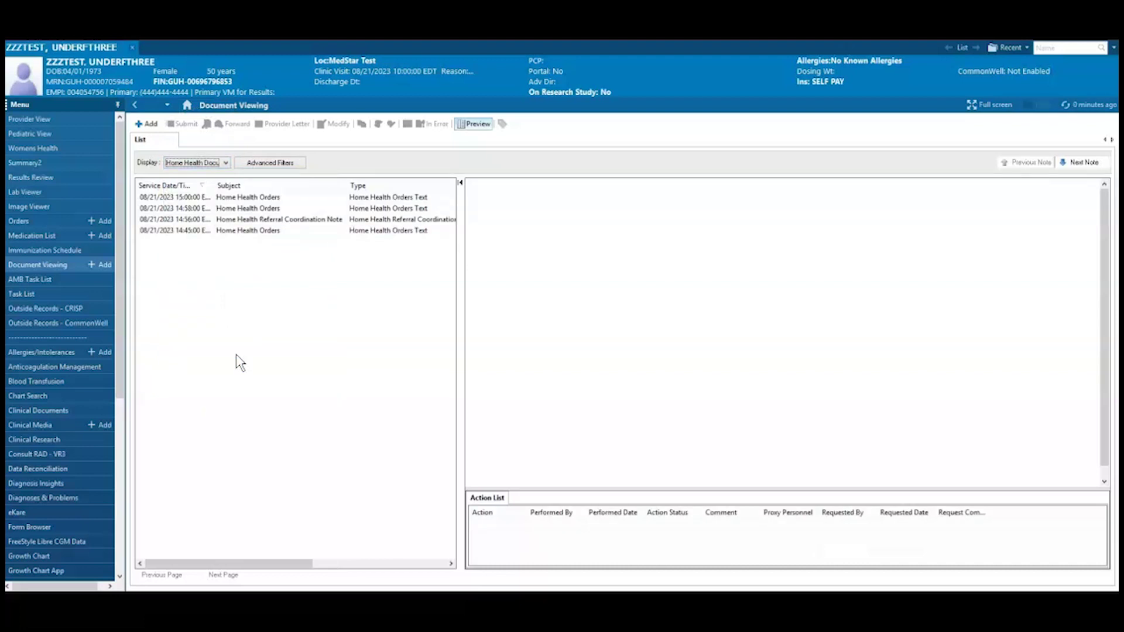
- Preview the referral coordination note, then open the newest Home Health Orders document
{"action": "left_click", "coordinate": [298, 221]}
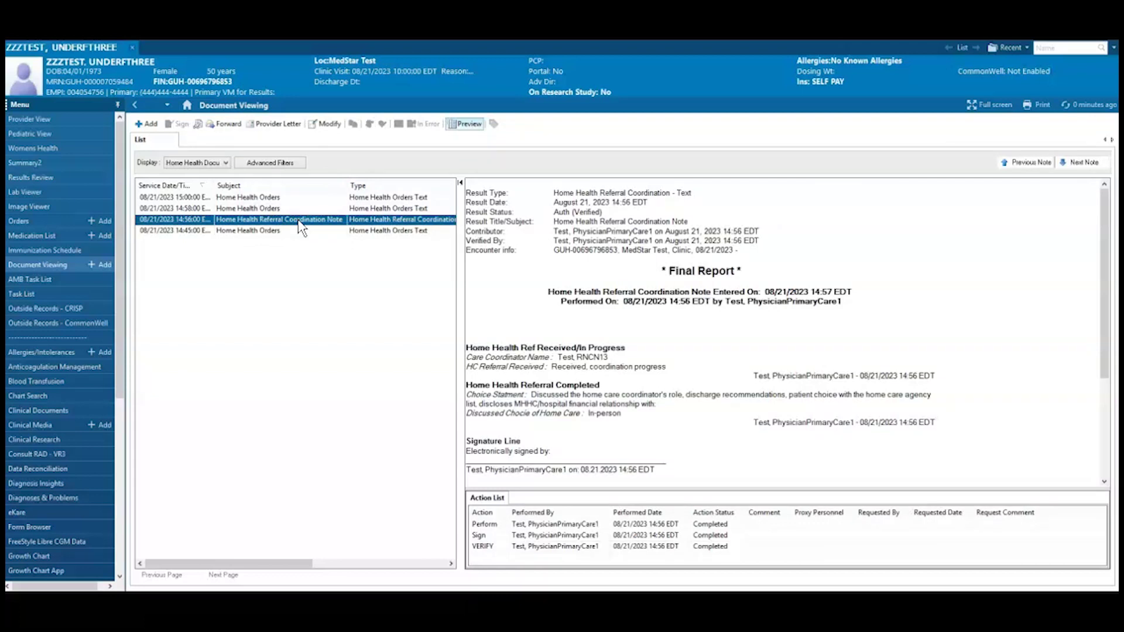
{"action": "left_click", "coordinate": [274, 199]}
{"action": "double_click", "coordinate": [274, 200]}
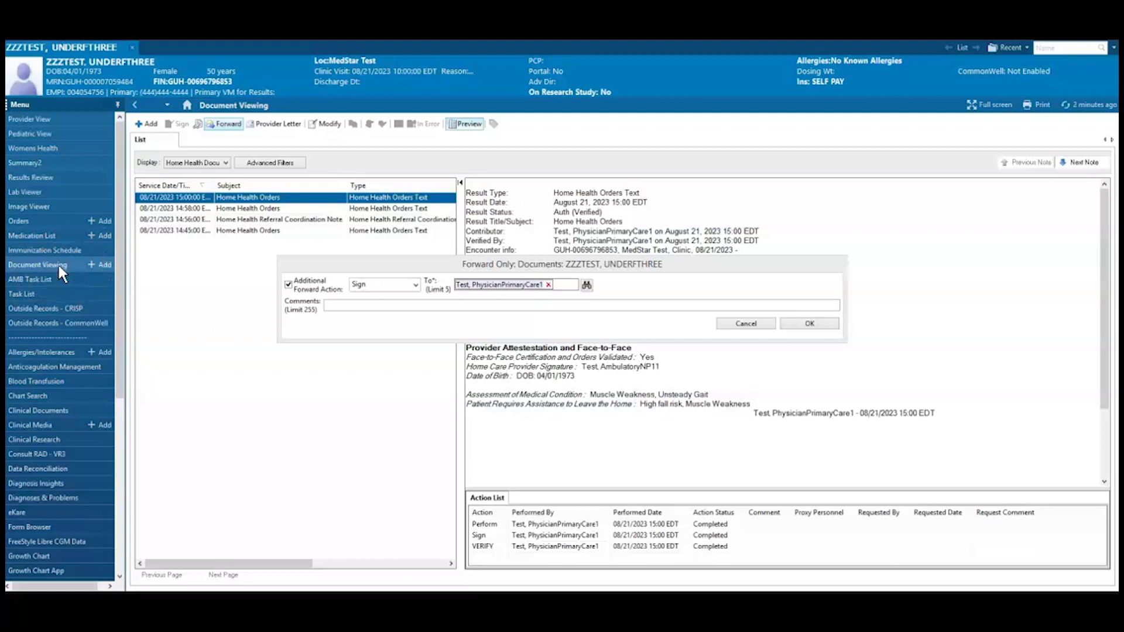
- Forward the newest Home Health Orders document with the Sign action requested
{"action": "left_click", "coordinate": [241, 200]}
{"action": "left_click", "coordinate": [415, 285]}
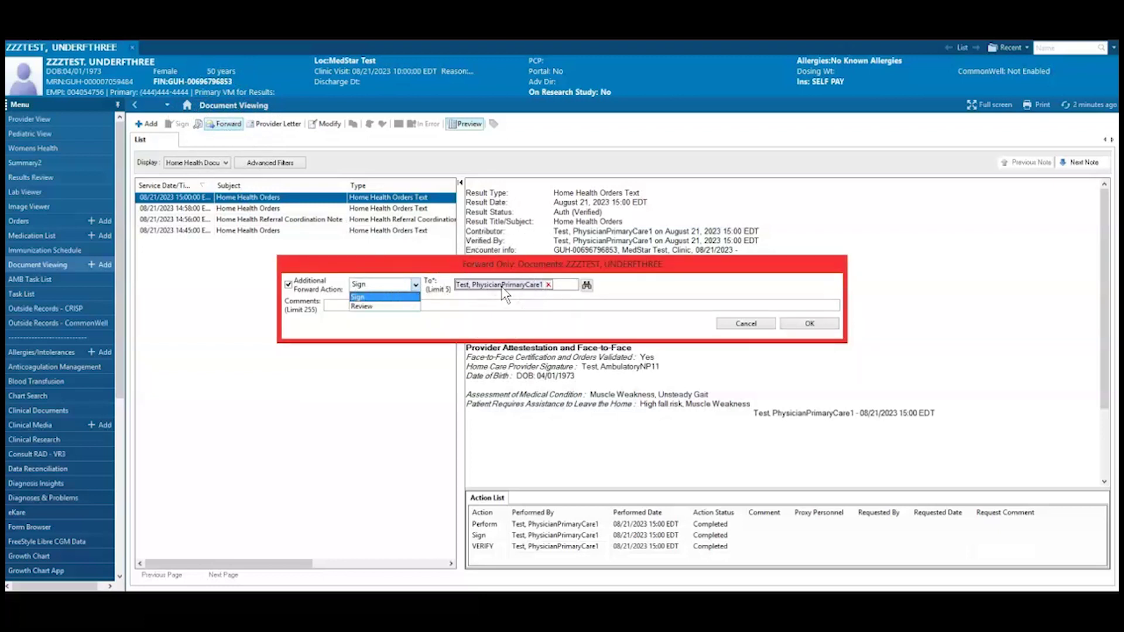
{"action": "left_click", "coordinate": [823, 324]}
{"action": "left_click", "coordinate": [824, 326]}
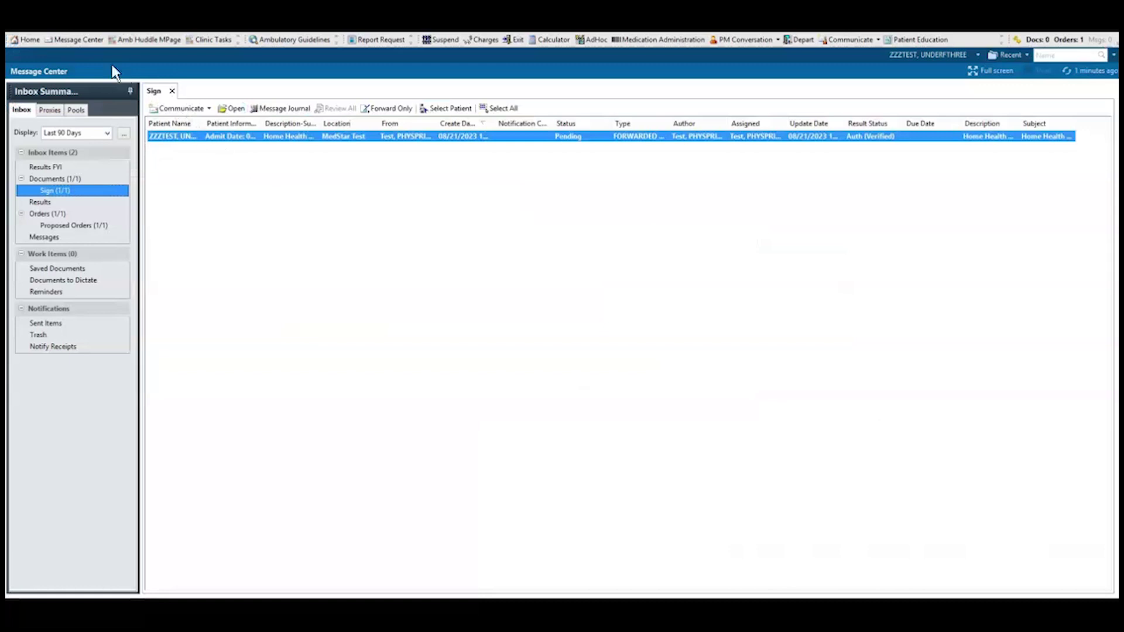
- Open the forwarded Home Health Orders item from the Sign inbox for editing
{"action": "left_click", "coordinate": [72, 194]}
{"action": "left_click", "coordinate": [331, 141]}
{"action": "double_click", "coordinate": [331, 140]}
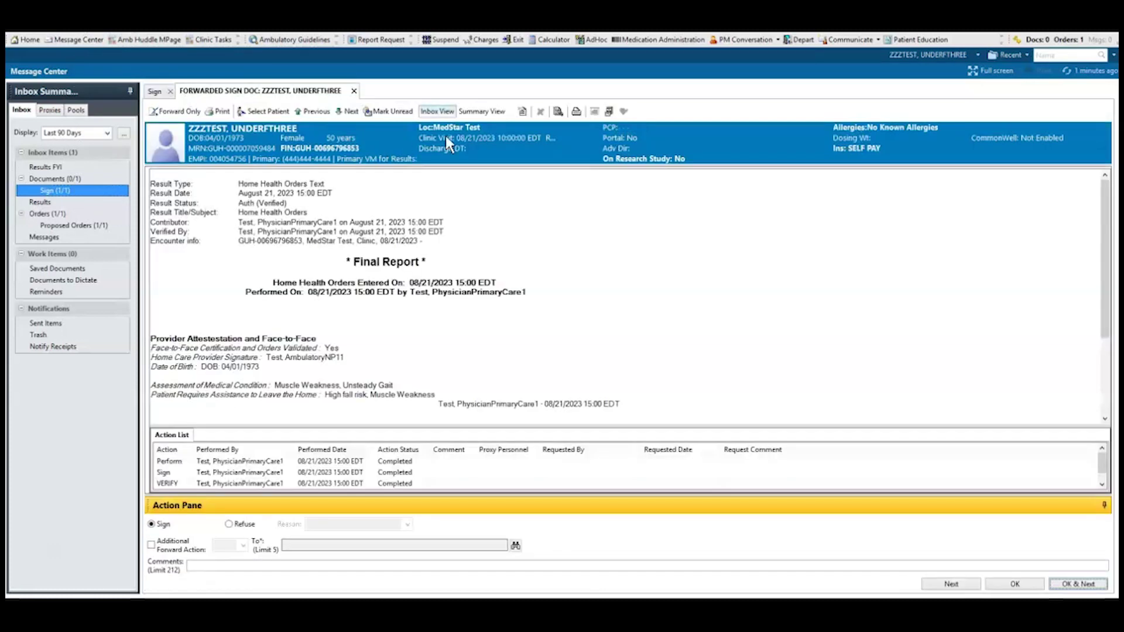
{"action": "left_click", "coordinate": [575, 112]}
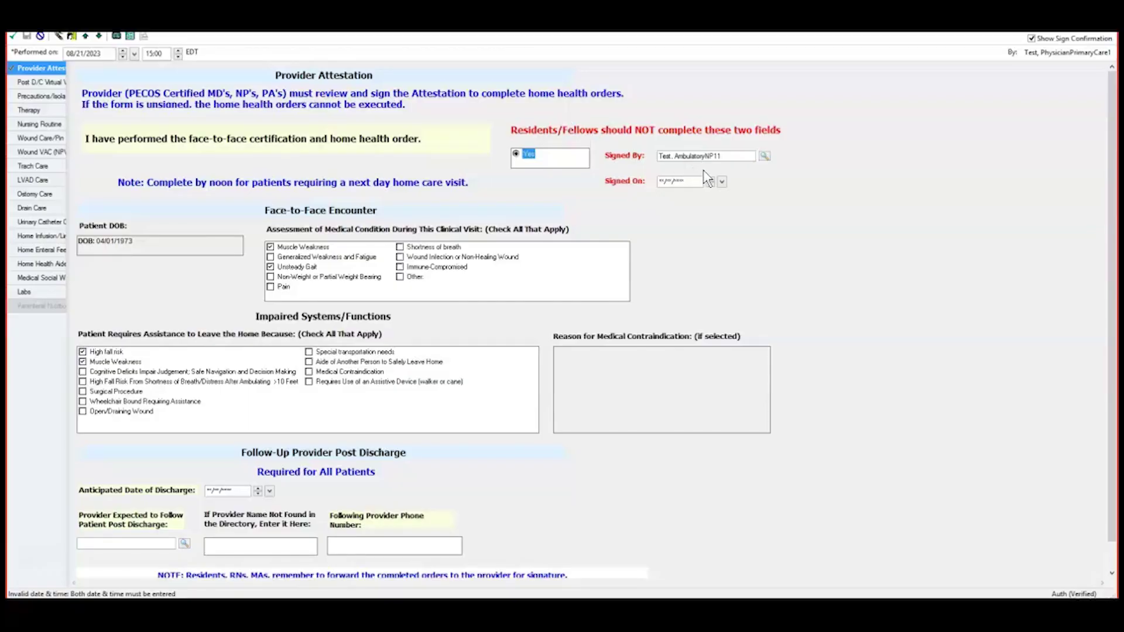
- Set Signed On to 08/22/2023 and sign the form, confirming in Sign Charting
{"action": "left_click", "coordinate": [710, 181]}
{"action": "left_click", "coordinate": [710, 182]}
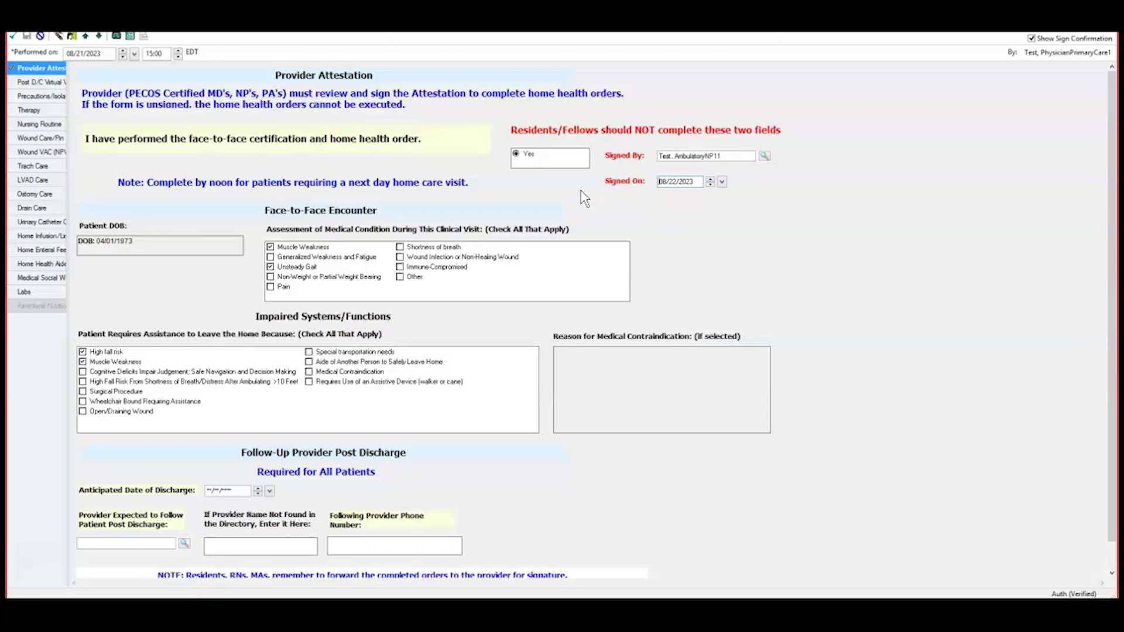
{"action": "left_click", "coordinate": [14, 40]}
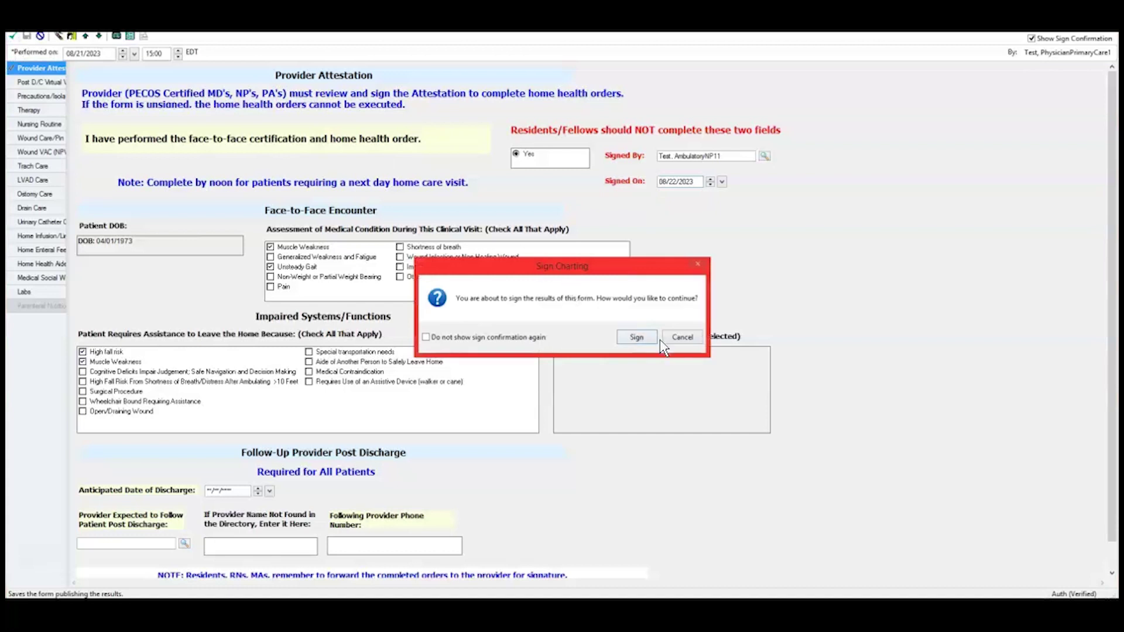
{"action": "left_click", "coordinate": [636, 337]}
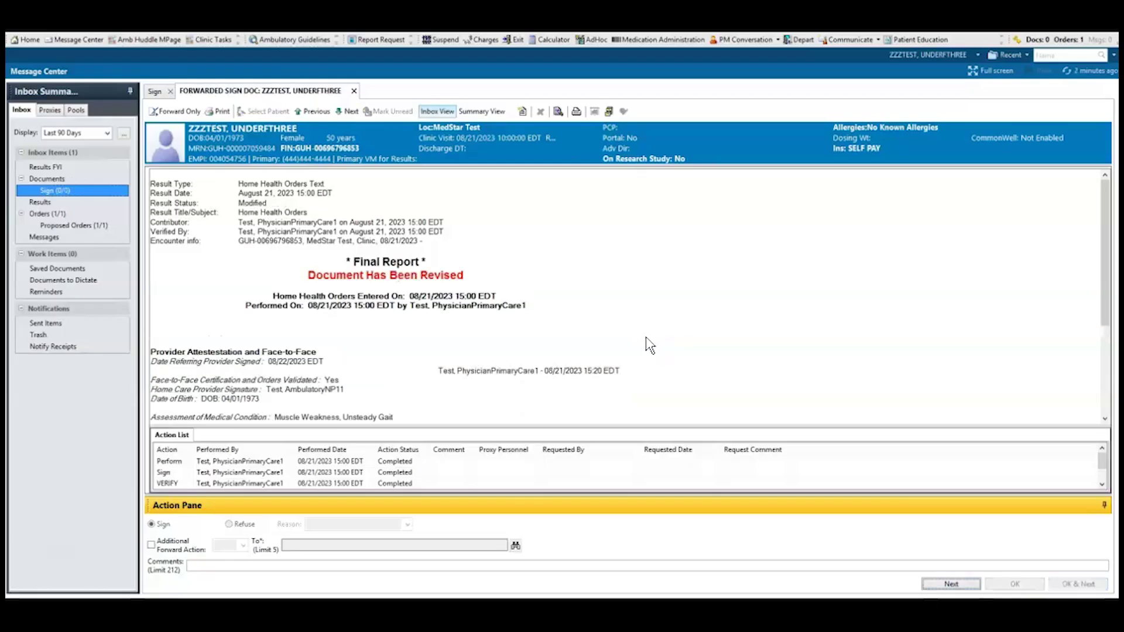
- Open the Referral to Home Health (AMB) proposal from Proposed Orders and accept it
{"action": "left_click", "coordinate": [76, 226]}
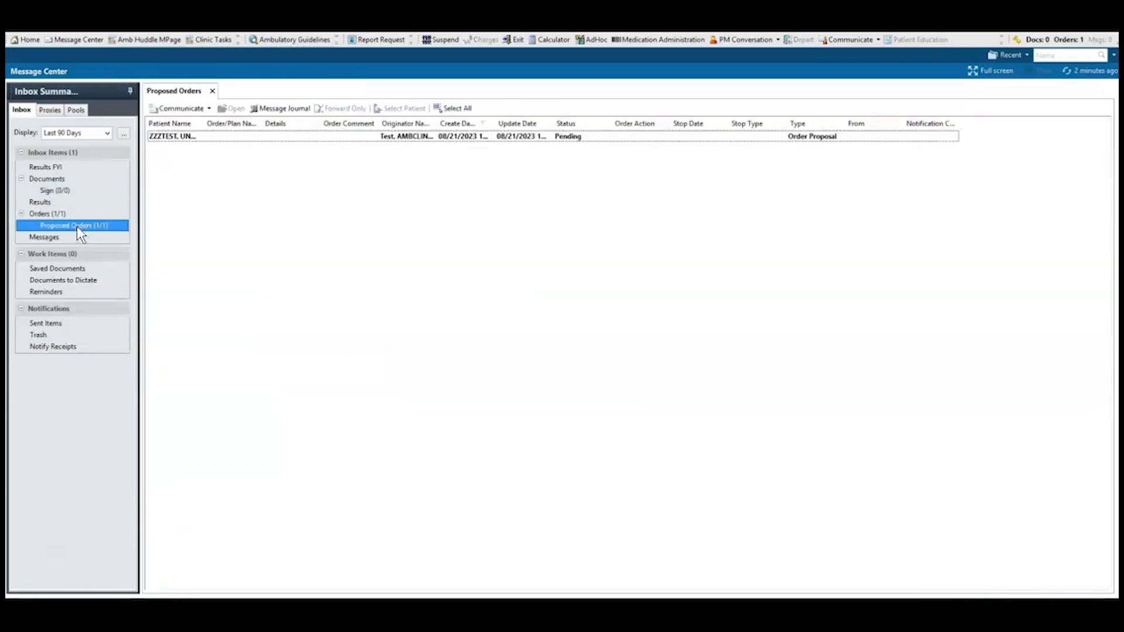
{"action": "double_click", "coordinate": [391, 146]}
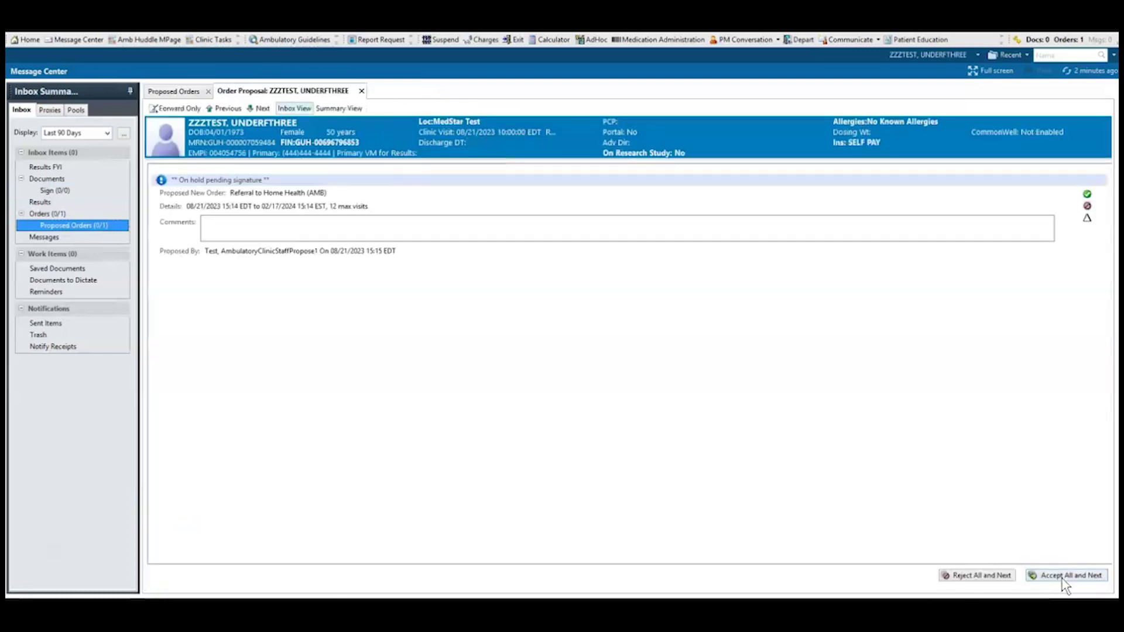
{"action": "left_click", "coordinate": [1063, 578]}
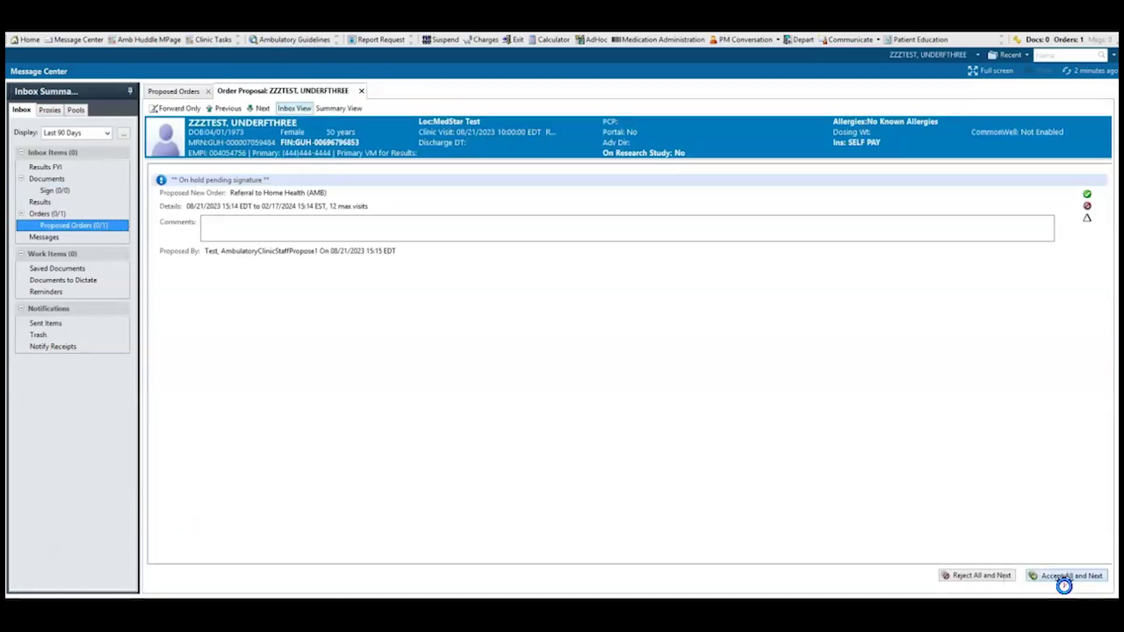